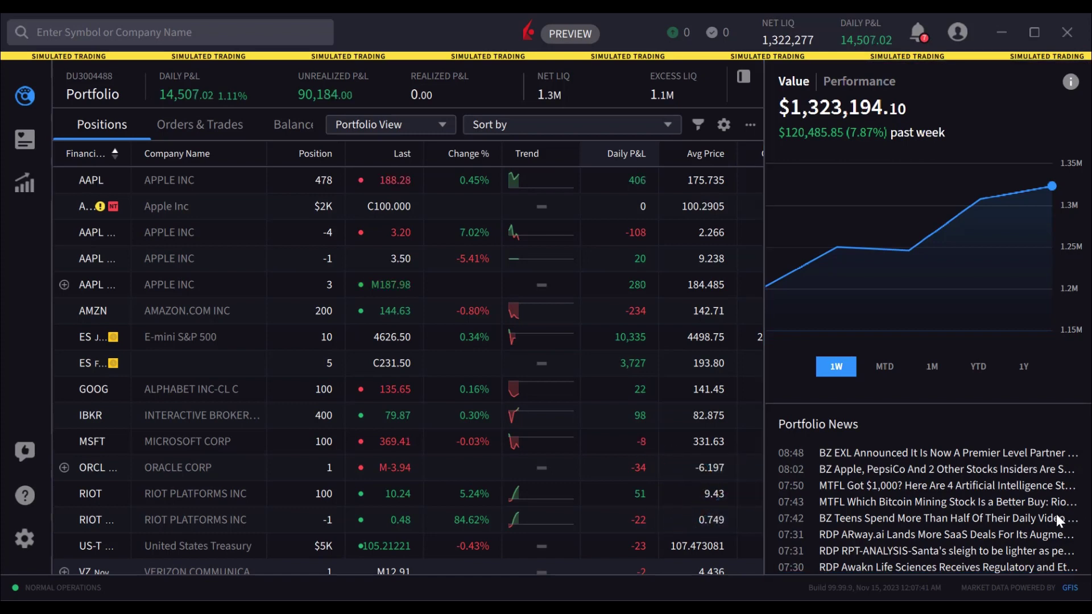
Scroll the right panel and open News & Research from SEE MORE NEWS under Portfolio News
{"action": "scroll", "coordinate": [1056, 514], "scroll_direction": "down", "scroll_amount": 2}
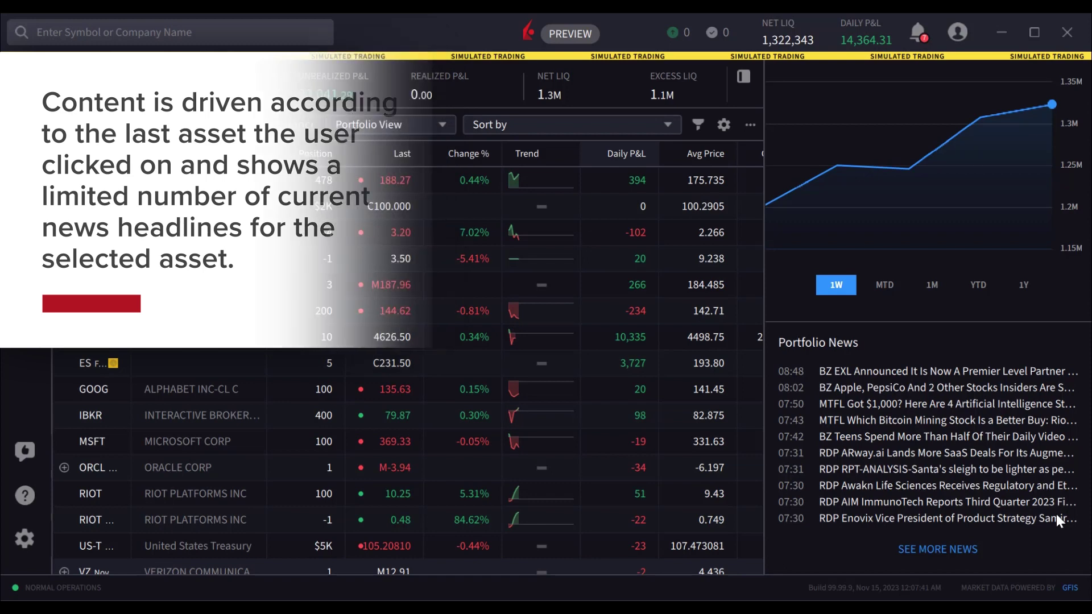
{"action": "scroll", "coordinate": [1057, 521], "scroll_direction": "down", "scroll_amount": 1}
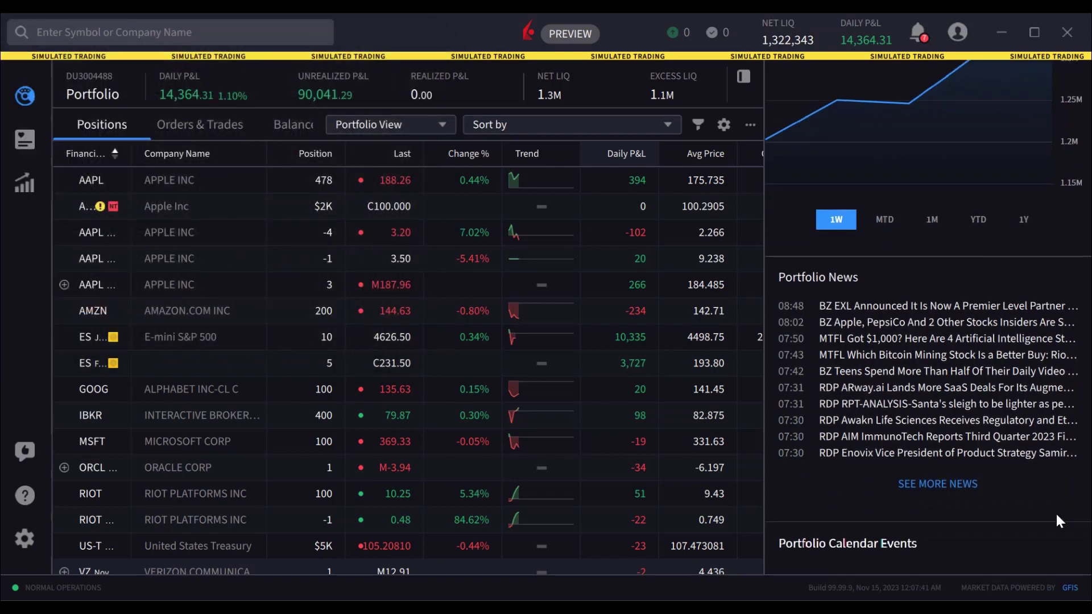
{"action": "left_click", "coordinate": [940, 482]}
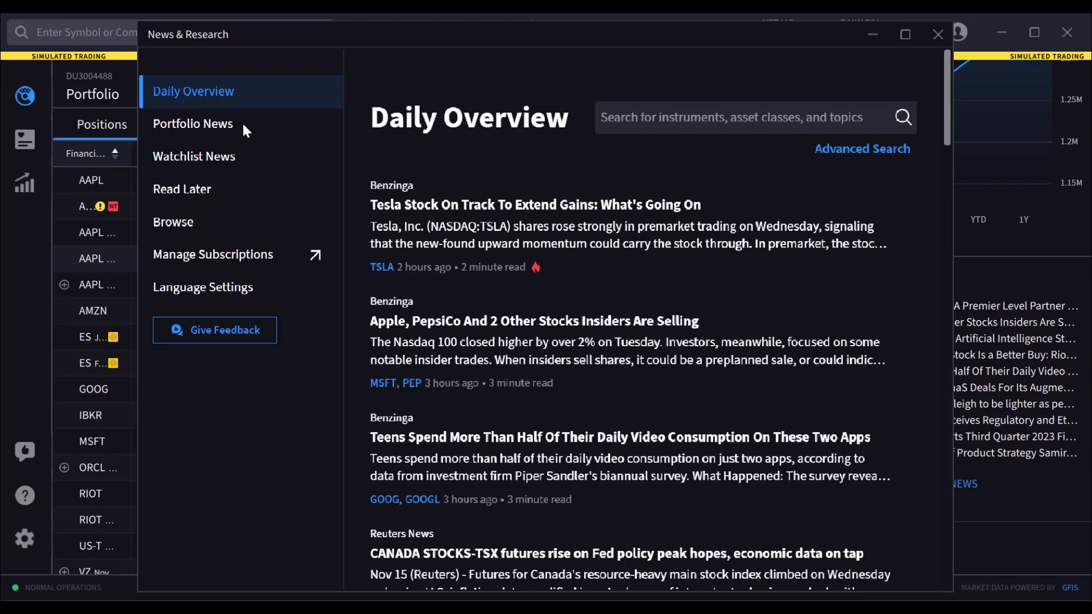
Show the Portfolio News table of headlines from the News & Research sidebar
{"action": "left_click", "coordinate": [229, 132]}
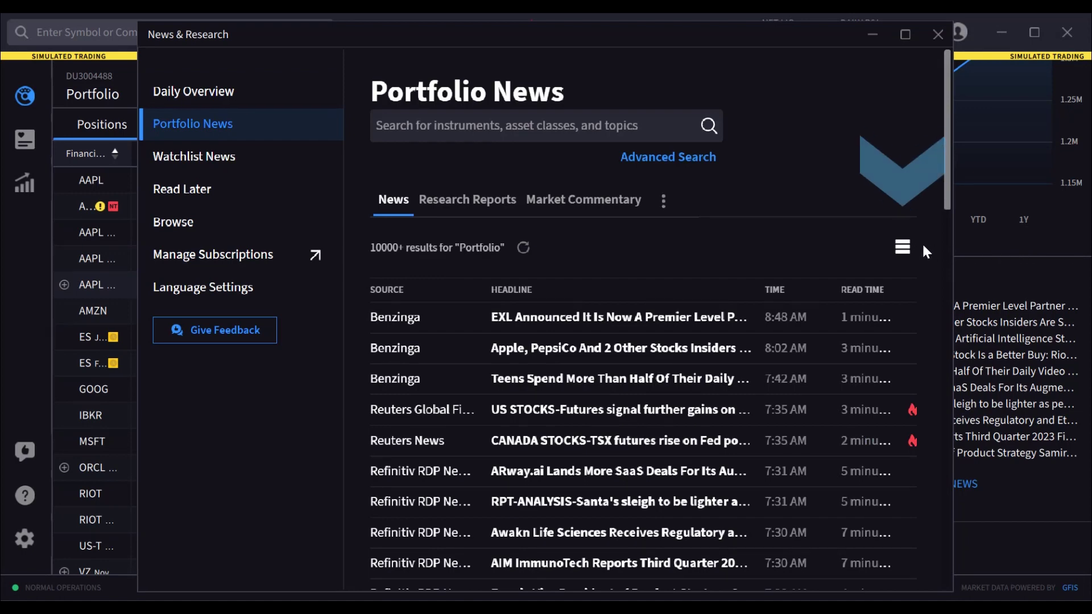
Switch to expanded news cards, bookmark the EXL Google Cloud article to Read Later, and return to the feed
{"action": "left_click", "coordinate": [903, 246]}
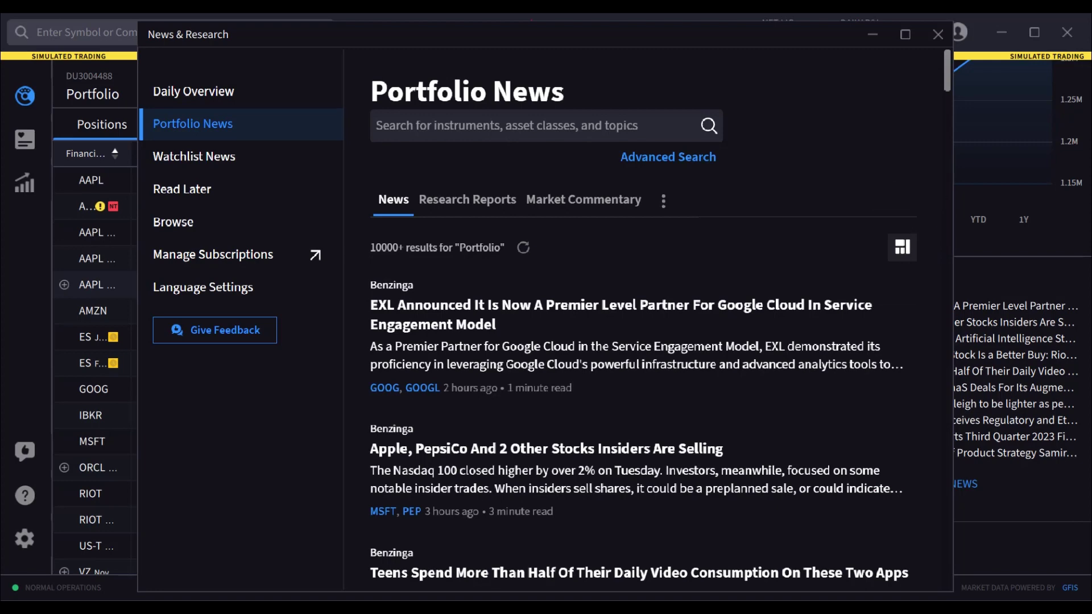
{"action": "left_click", "coordinate": [620, 305]}
{"action": "left_click", "coordinate": [849, 70]}
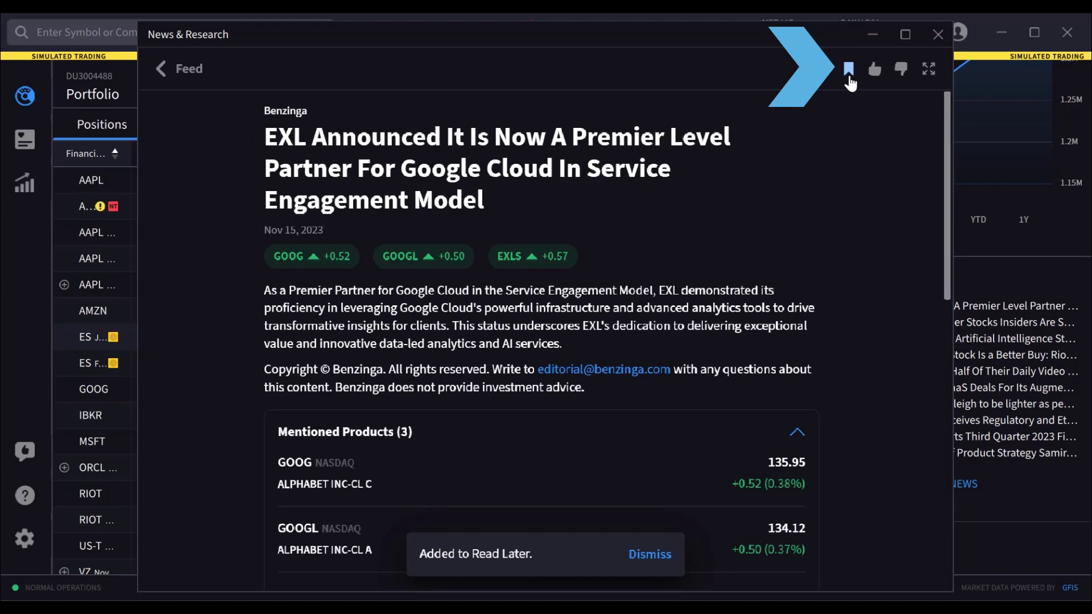
{"action": "left_click", "coordinate": [185, 69]}
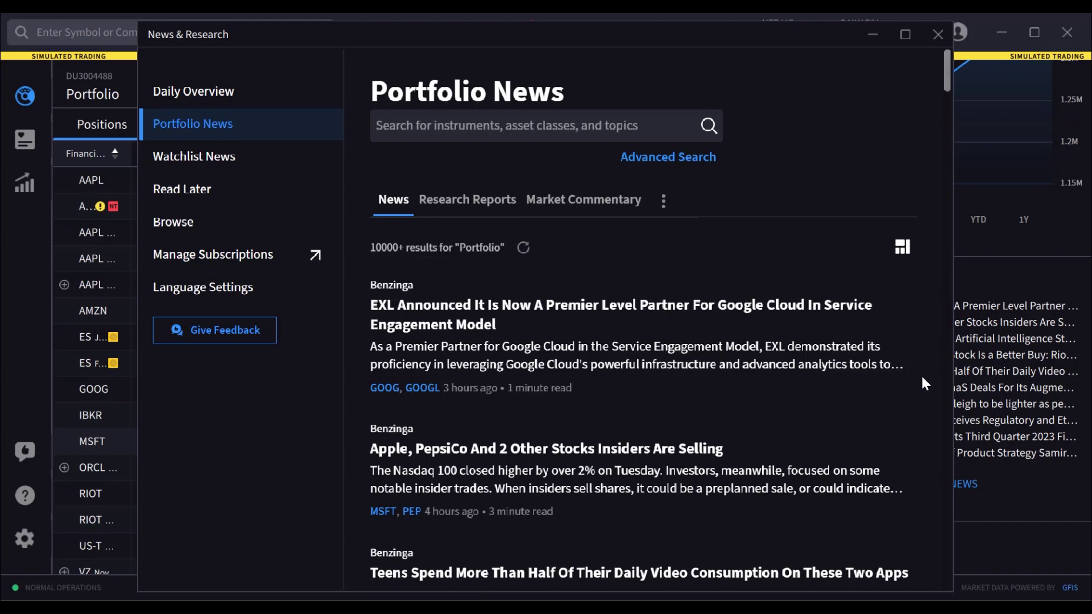
{"action": "scroll", "coordinate": [922, 378], "scroll_direction": "down", "scroll_amount": 5}
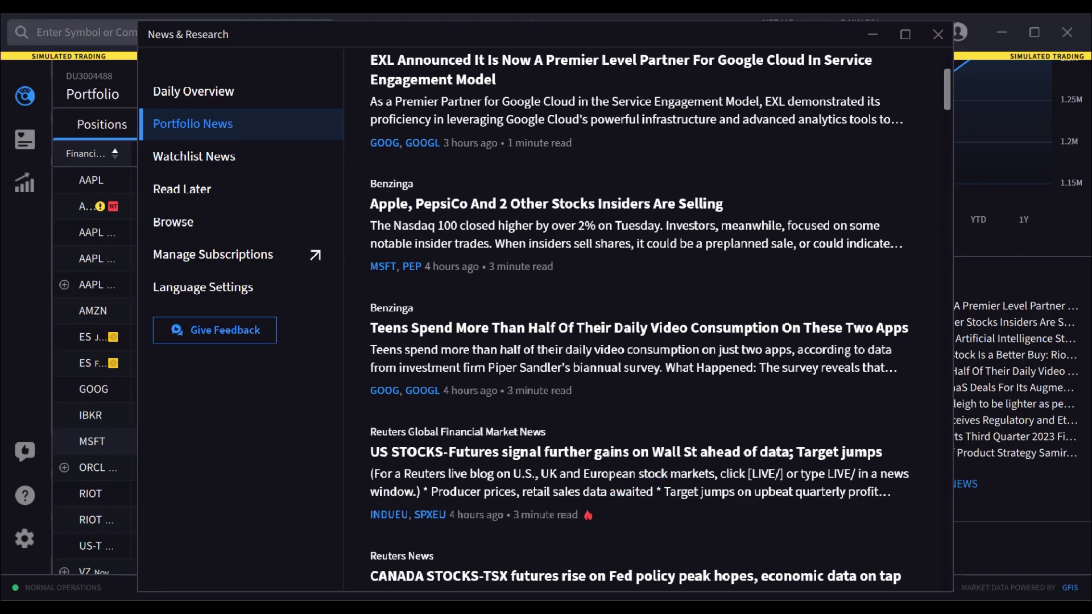
{"action": "scroll", "coordinate": [913, 392], "scroll_direction": "up", "scroll_amount": 5}
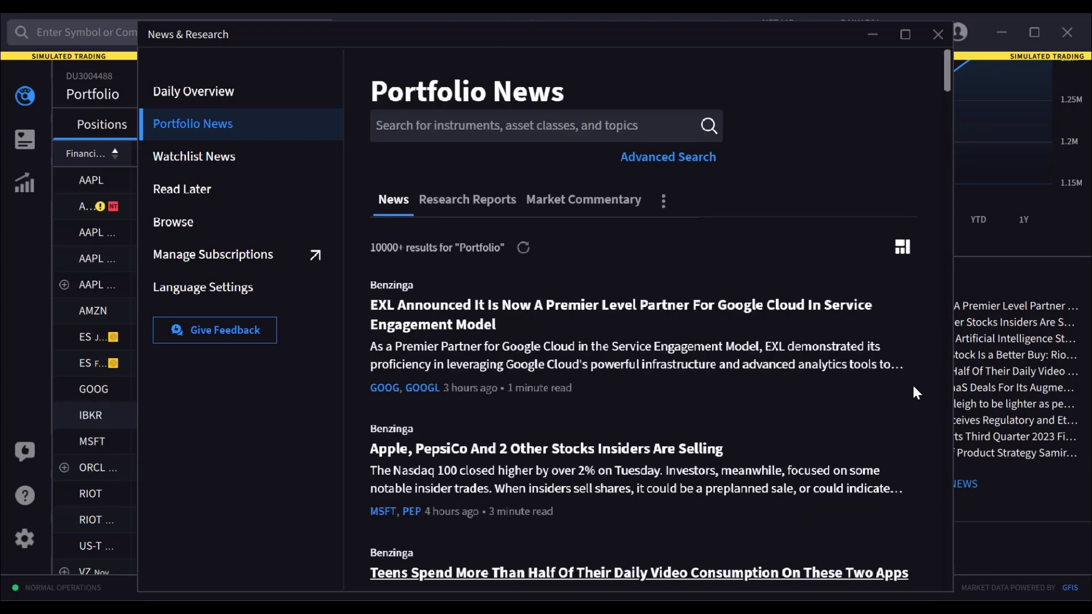
{"action": "left_click", "coordinate": [693, 165]}
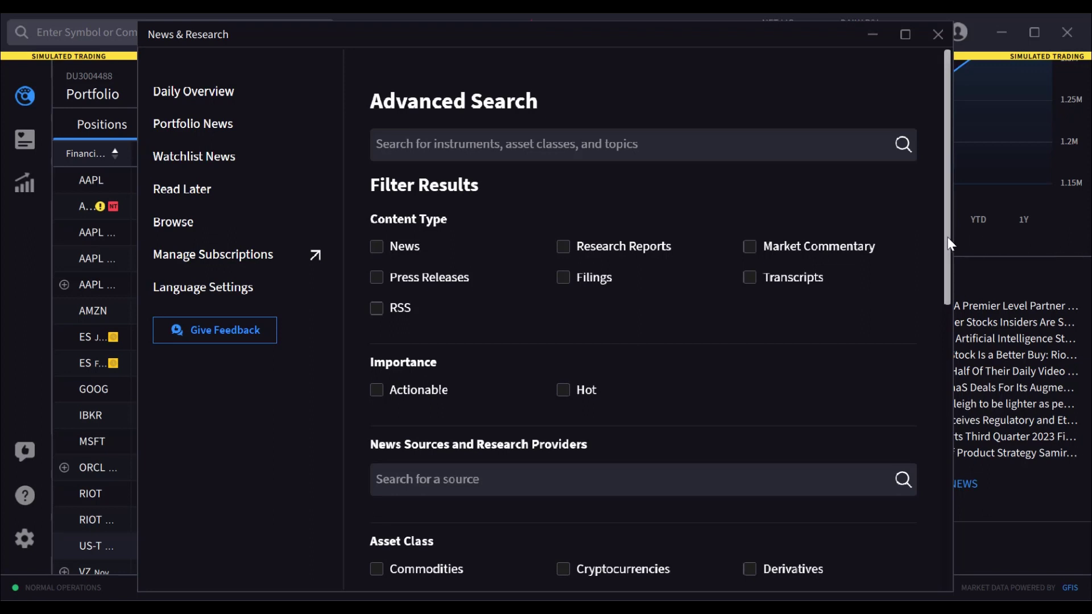
In Advanced Search, limit to News content of Hot importance from Benzinga Breaking News
{"action": "left_click_drag", "start_coordinate": [947, 245], "coordinate": [964, 166]}
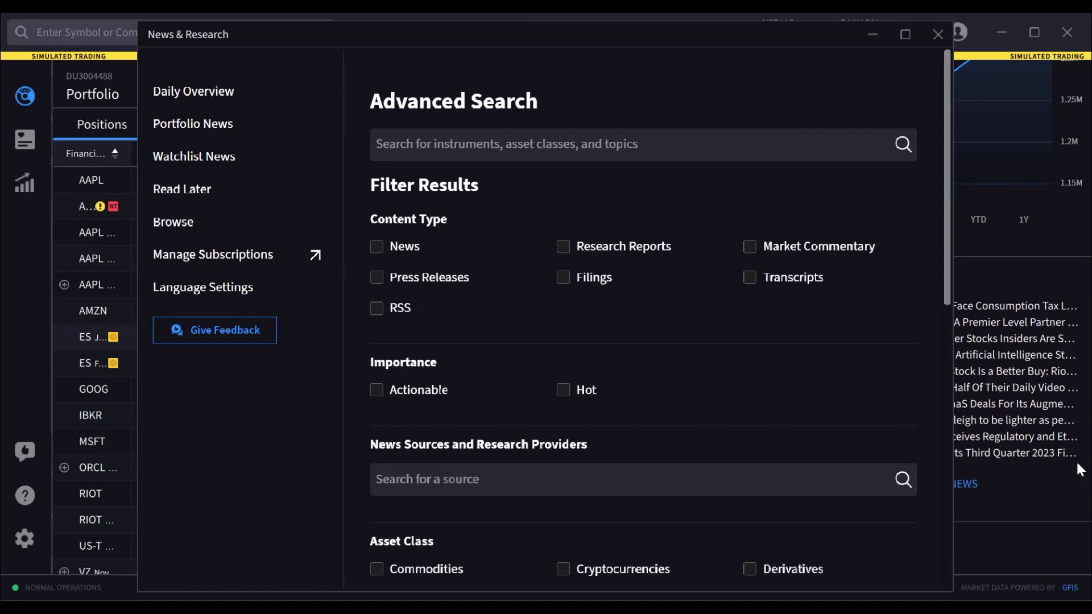
{"action": "scroll", "coordinate": [388, 108], "scroll_direction": "down", "scroll_amount": 2}
{"action": "left_click", "coordinate": [376, 118]}
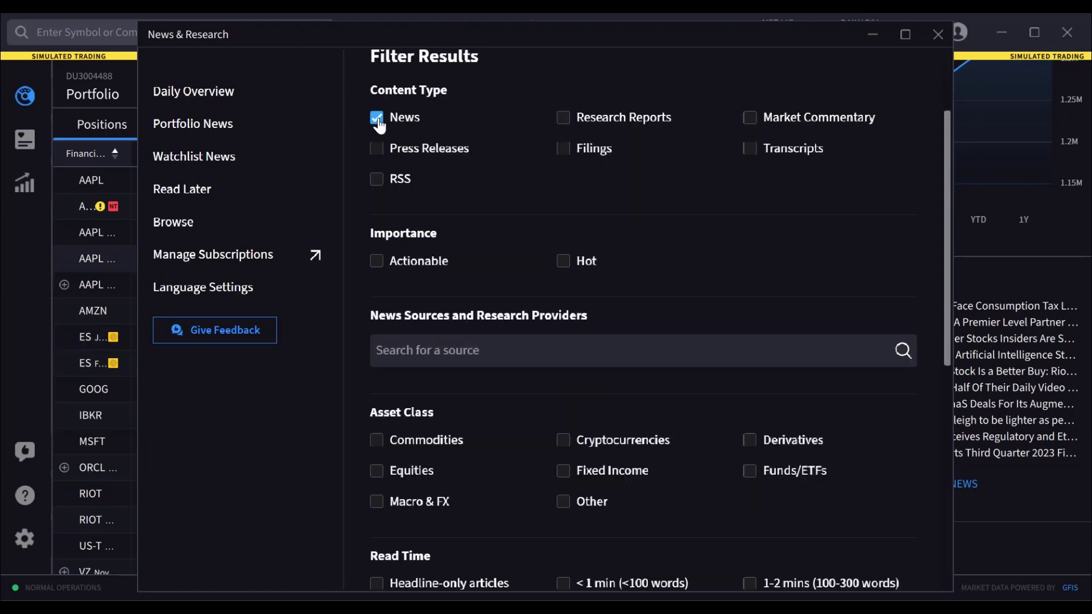
{"action": "left_click", "coordinate": [563, 272]}
{"action": "left_click", "coordinate": [495, 350]}
{"action": "type", "text": "Benz"}
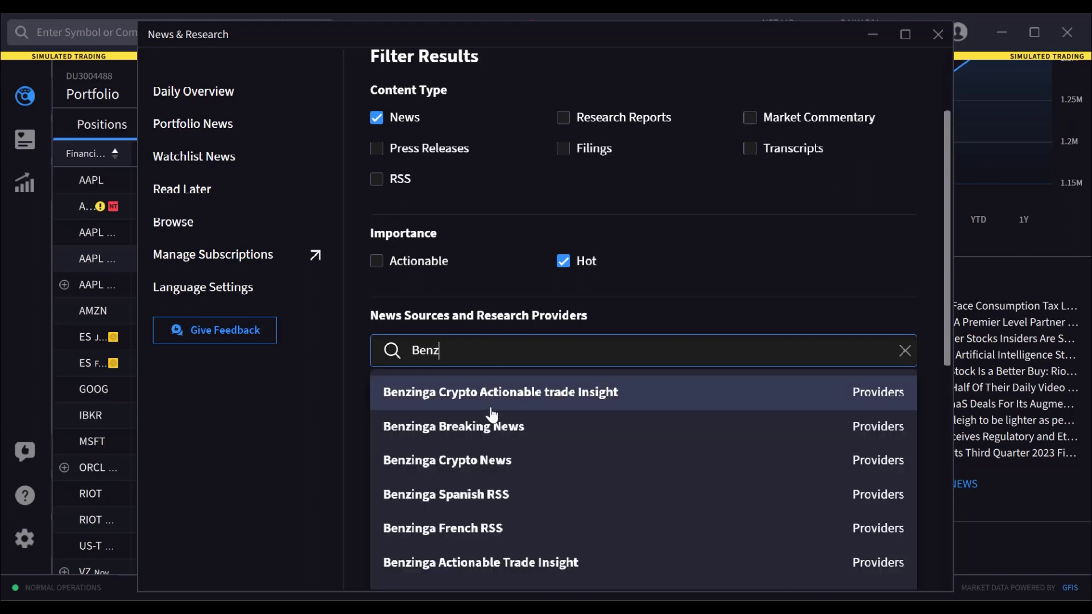
{"action": "left_click", "coordinate": [485, 427]}
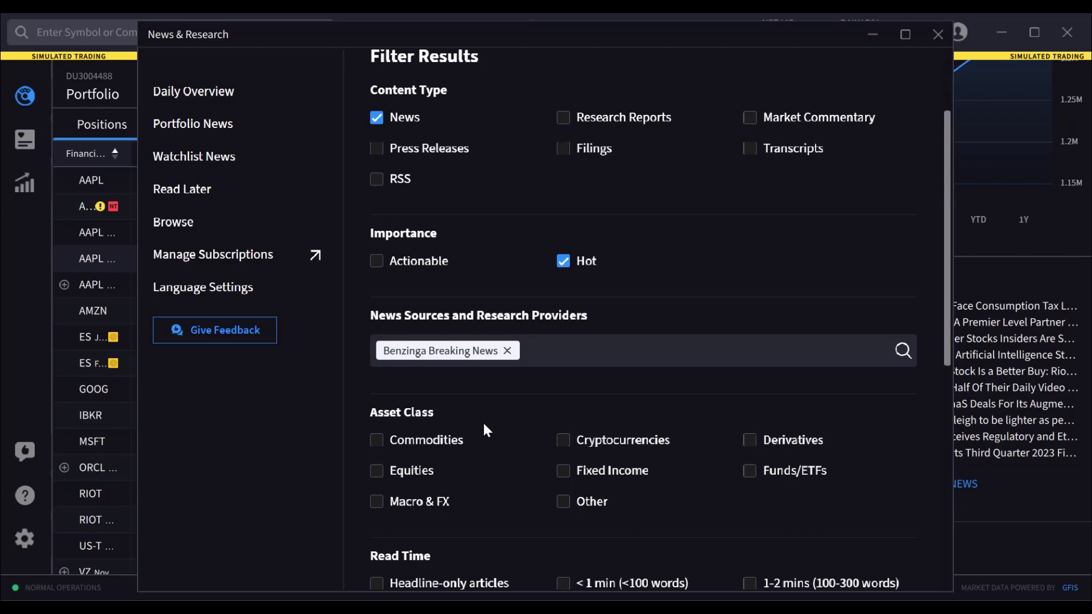
Add filters for under 1 minute, Image, Video and Past week, then run the search
{"action": "scroll", "coordinate": [484, 430], "scroll_direction": "down", "scroll_amount": 3}
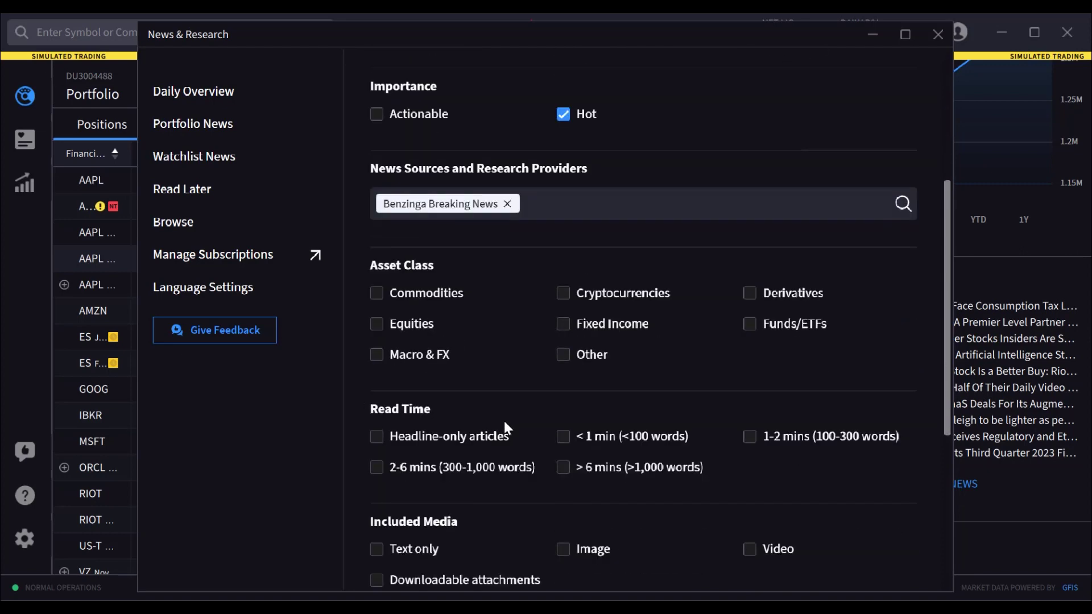
{"action": "left_click", "coordinate": [564, 444]}
{"action": "left_click", "coordinate": [565, 553]}
{"action": "scroll", "coordinate": [724, 551], "scroll_direction": "down", "scroll_amount": 2}
{"action": "left_click", "coordinate": [749, 355]}
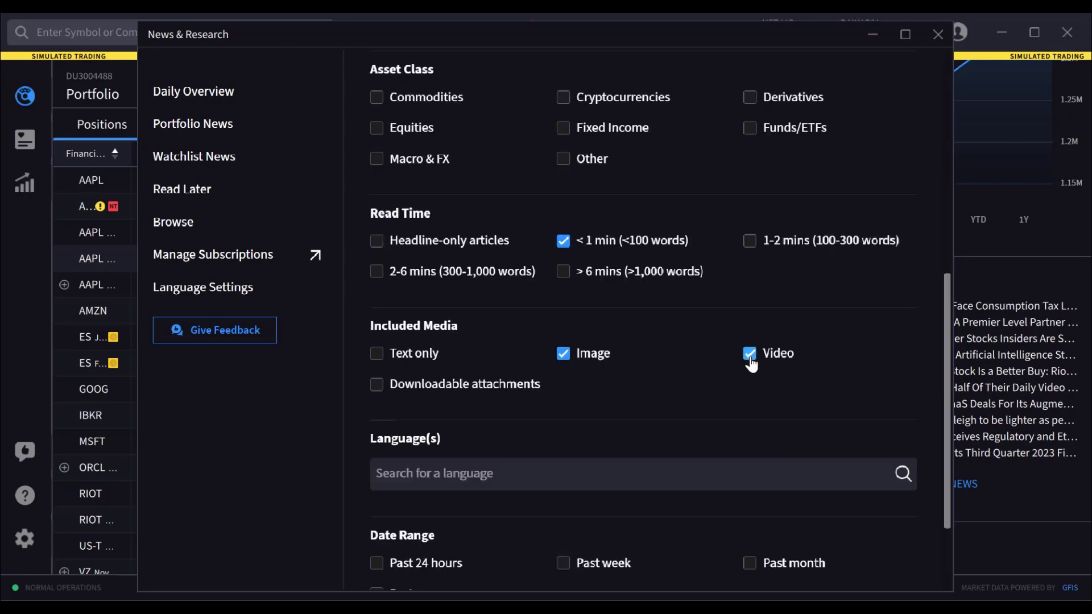
{"action": "scroll", "coordinate": [739, 359], "scroll_direction": "down", "scroll_amount": 1}
{"action": "left_click", "coordinate": [566, 474]}
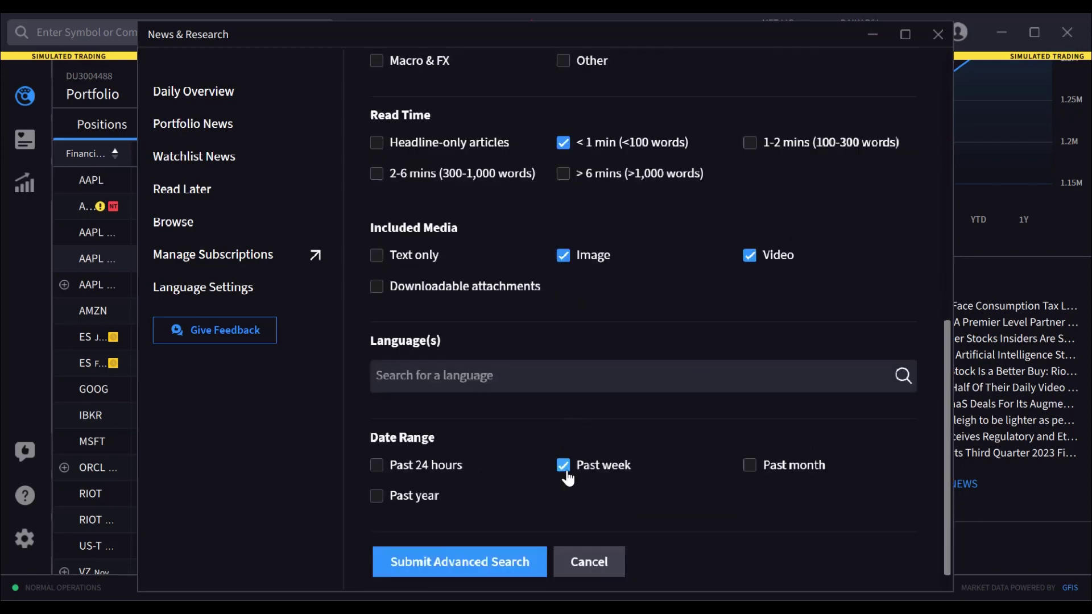
{"action": "left_click", "coordinate": [457, 563]}
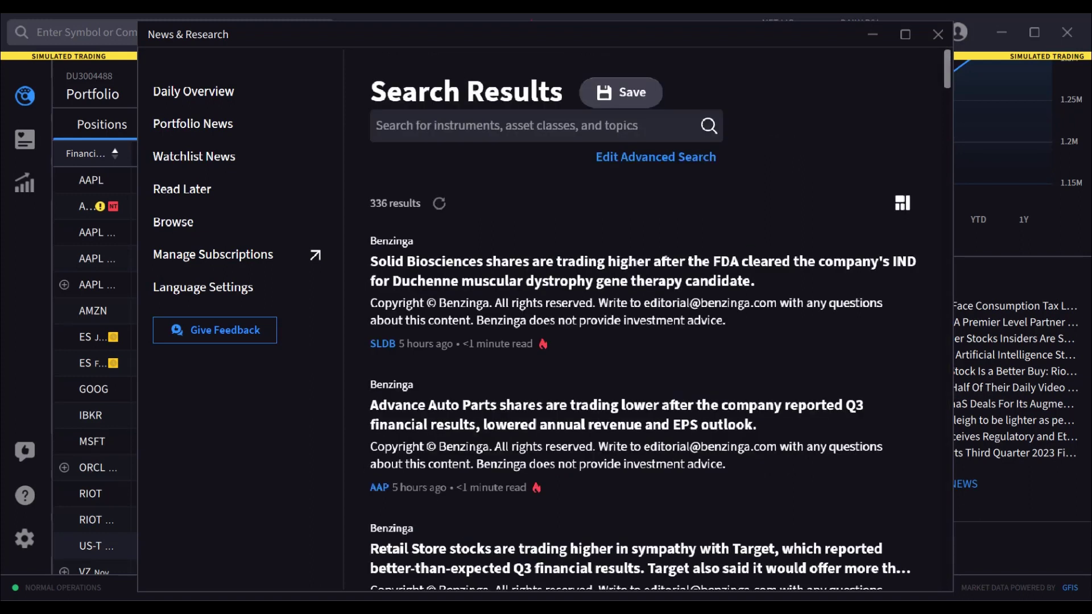
Save the search as 'News 1', expand Saved Searches, and open the Apple, PepsiCo insider-selling article
{"action": "left_click", "coordinate": [644, 97]}
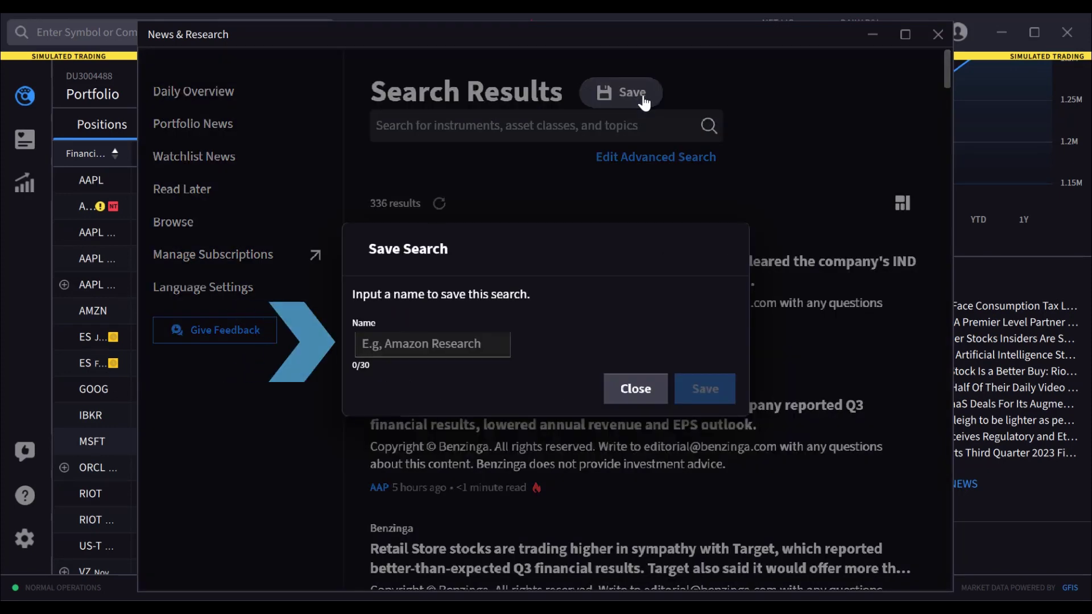
{"action": "left_click", "coordinate": [427, 344]}
{"action": "type", "text": "News 1"}
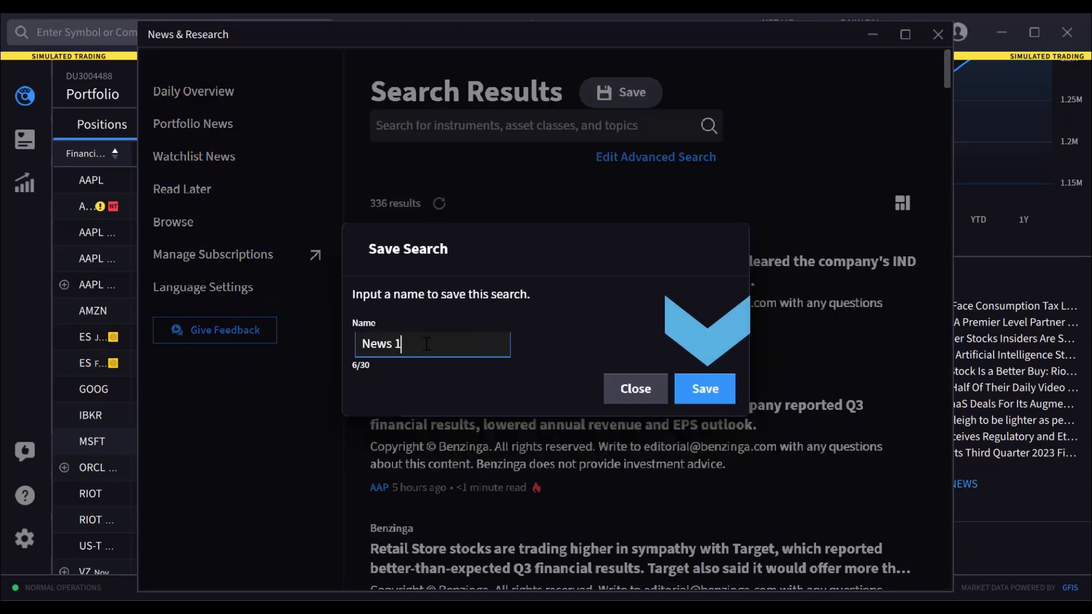
{"action": "left_click", "coordinate": [703, 390]}
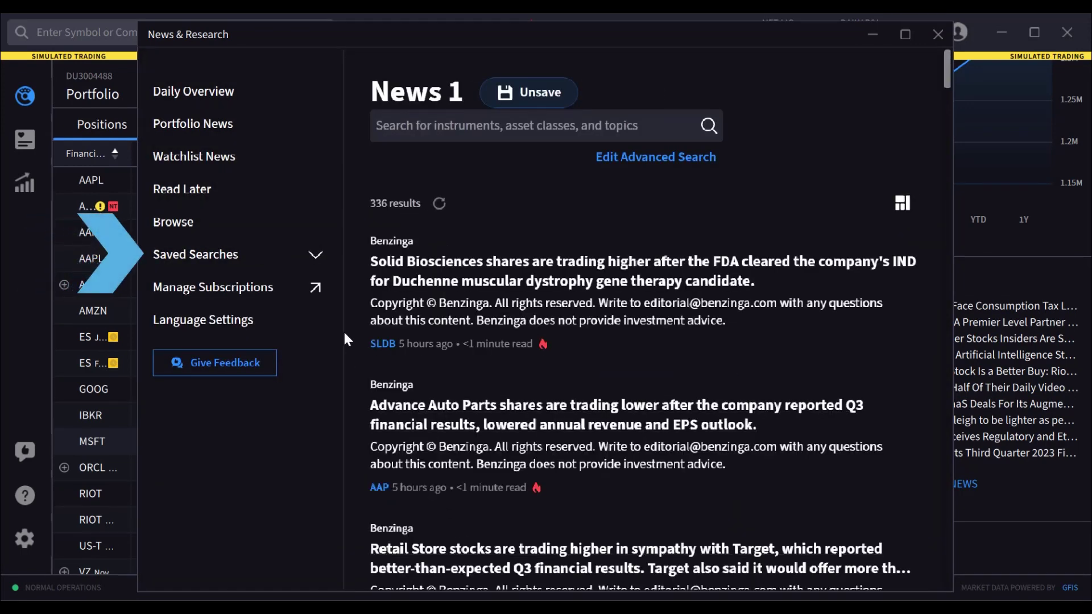
{"action": "left_click", "coordinate": [317, 257]}
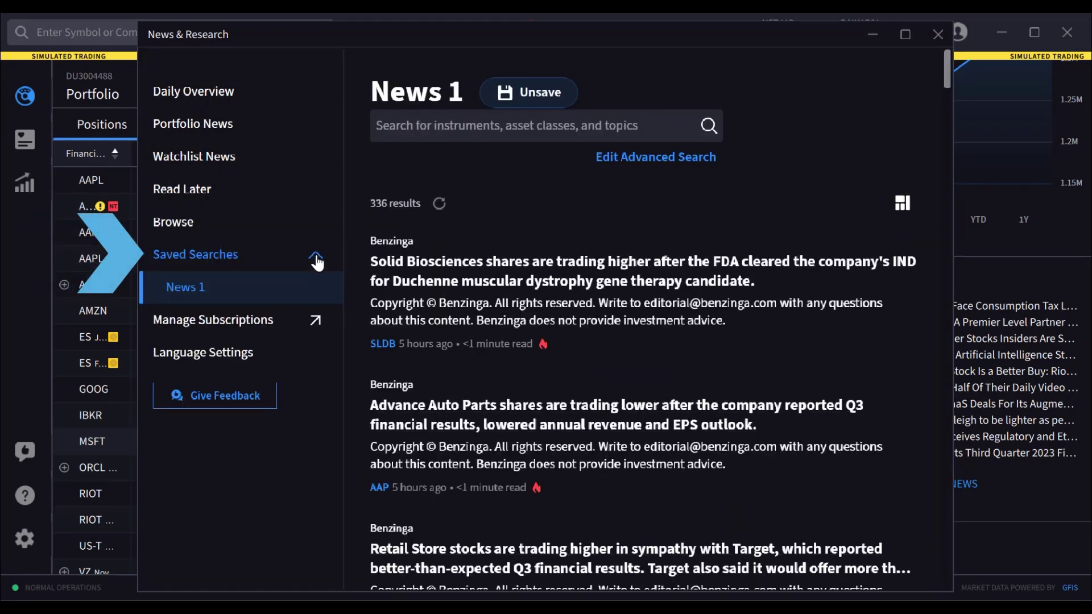
{"action": "left_click", "coordinate": [1015, 339]}
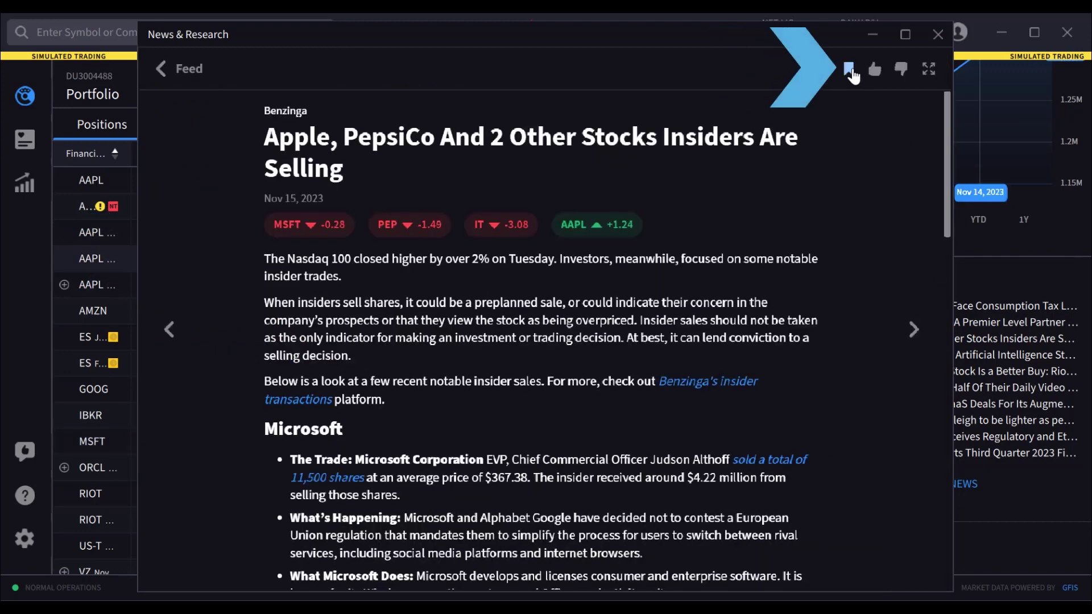
Bookmark the Apple, PepsiCo insider-selling article, then go back and view the Read Later list
{"action": "left_click", "coordinate": [851, 71]}
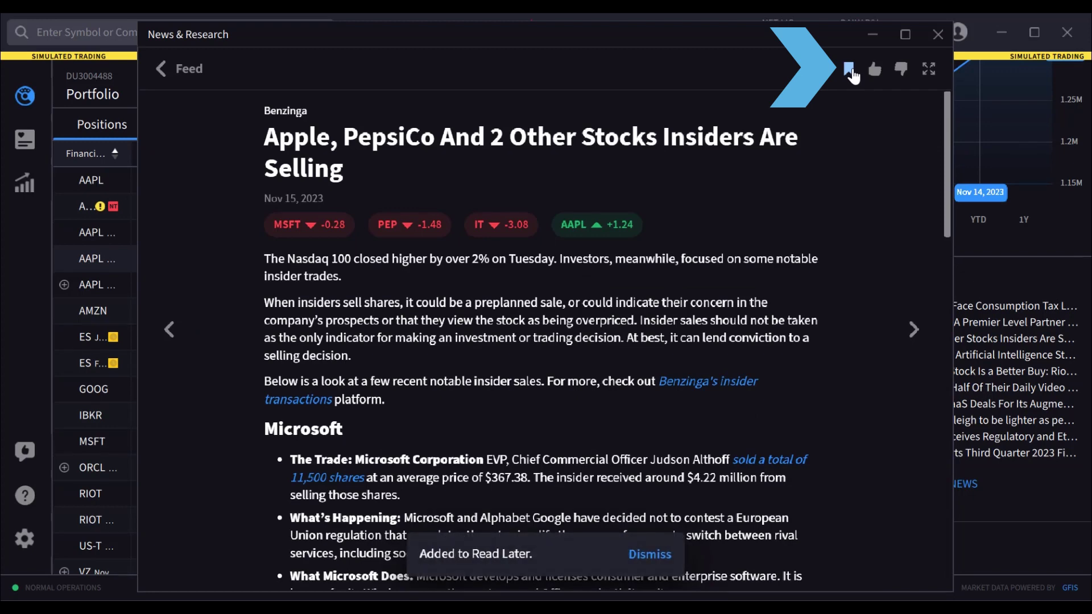
{"action": "left_click", "coordinate": [181, 69]}
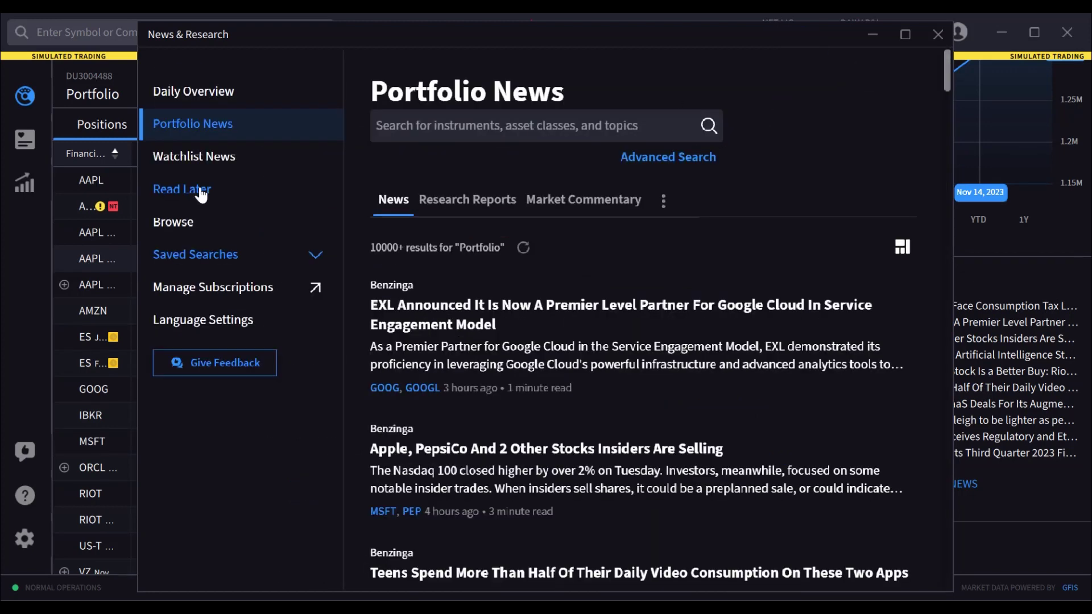
{"action": "left_click", "coordinate": [199, 190]}
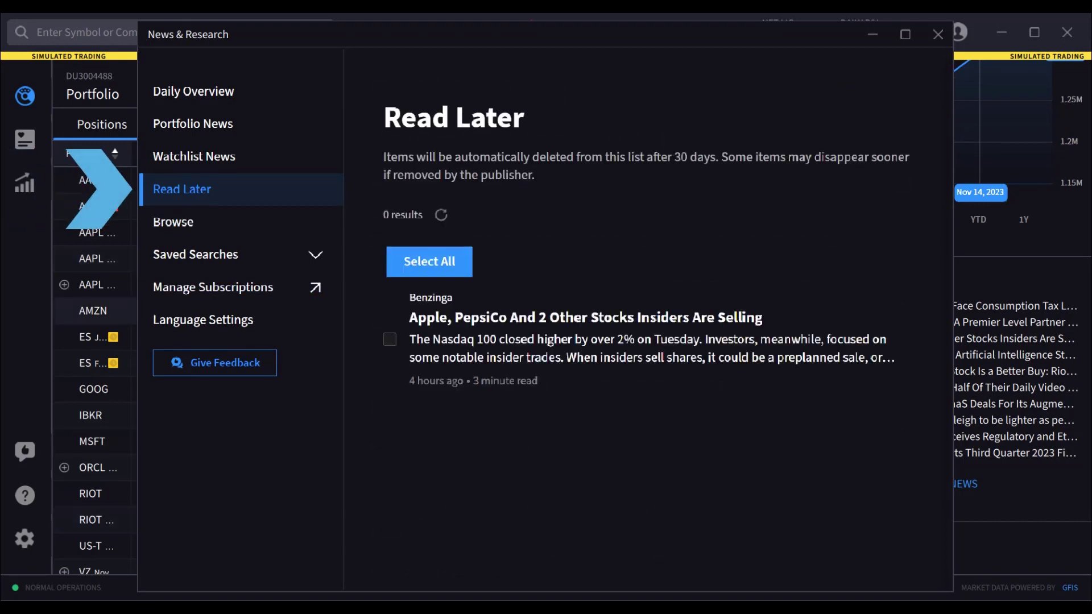
Switch to the Client Portal Home dashboard showing Net Liquidity of 1,315,725.50
{"action": "left_click", "coordinate": [240, 292]}
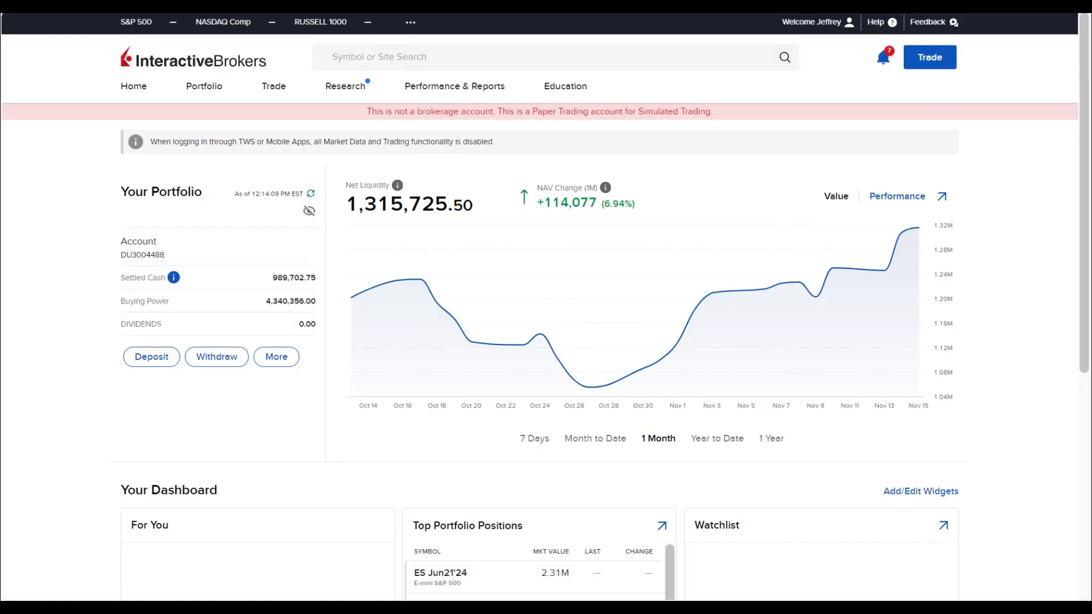